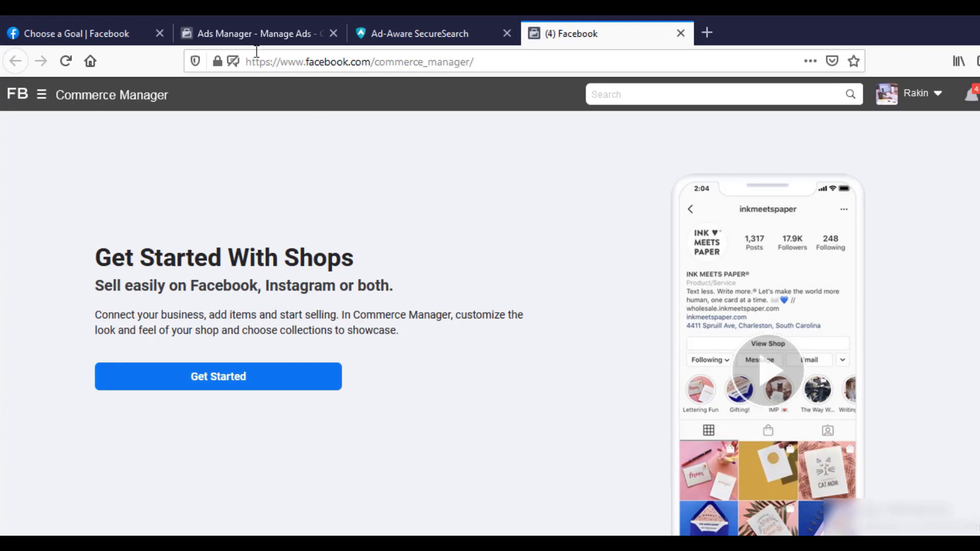
# - From Ads Manager's business tools, open Commerce Manager and start creating a new shop
pyautogui.click(245, 32)
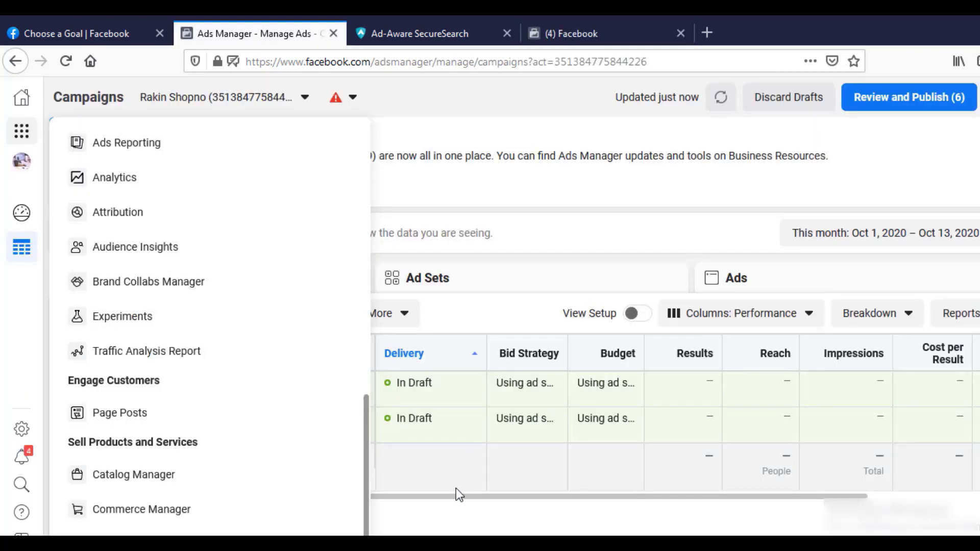
pyautogui.click(450, 527)
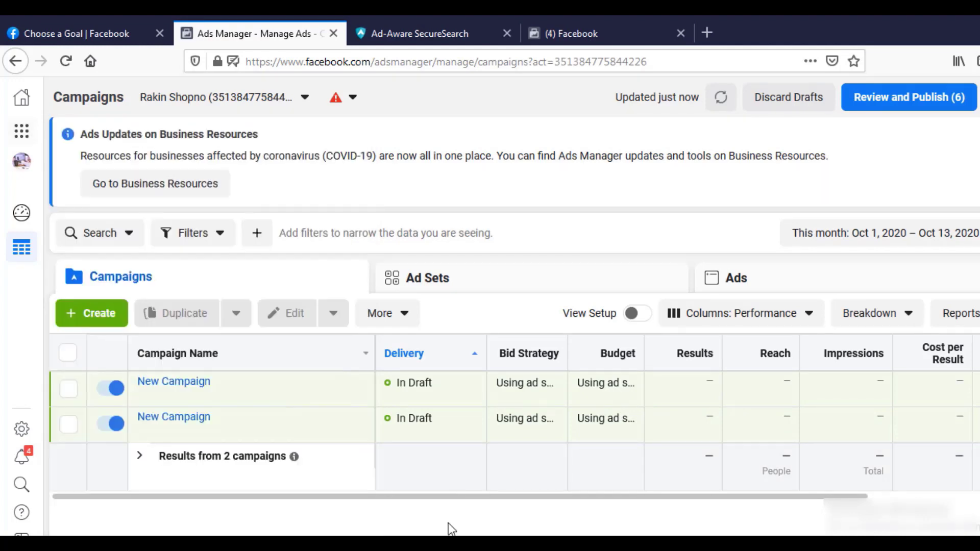
pyautogui.click(21, 134)
pyautogui.scroll(-10, 214, 304)
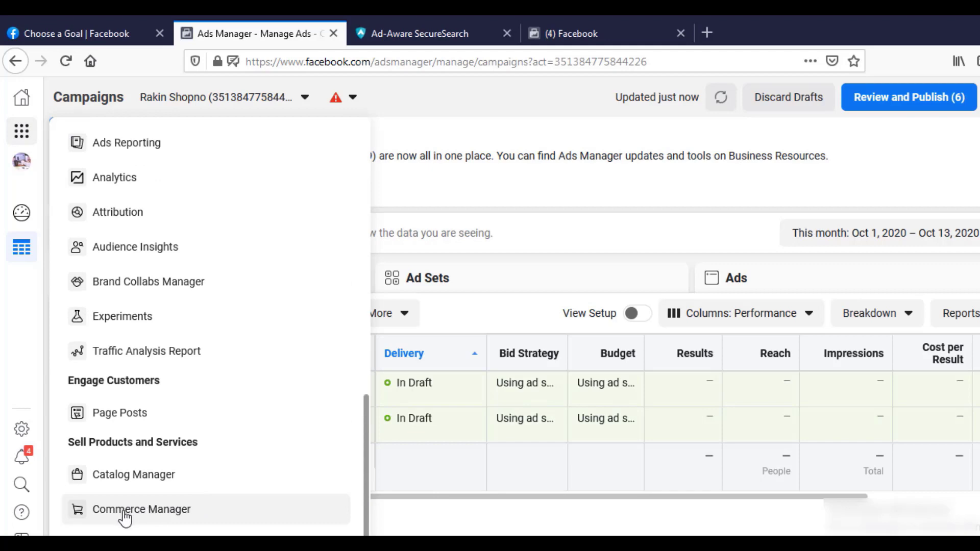
pyautogui.click(123, 511)
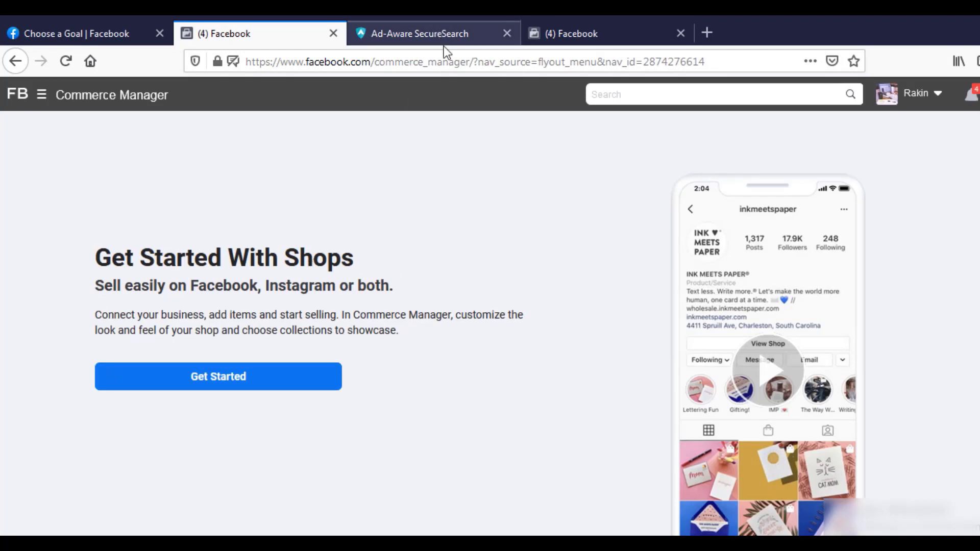
pyautogui.click(579, 40)
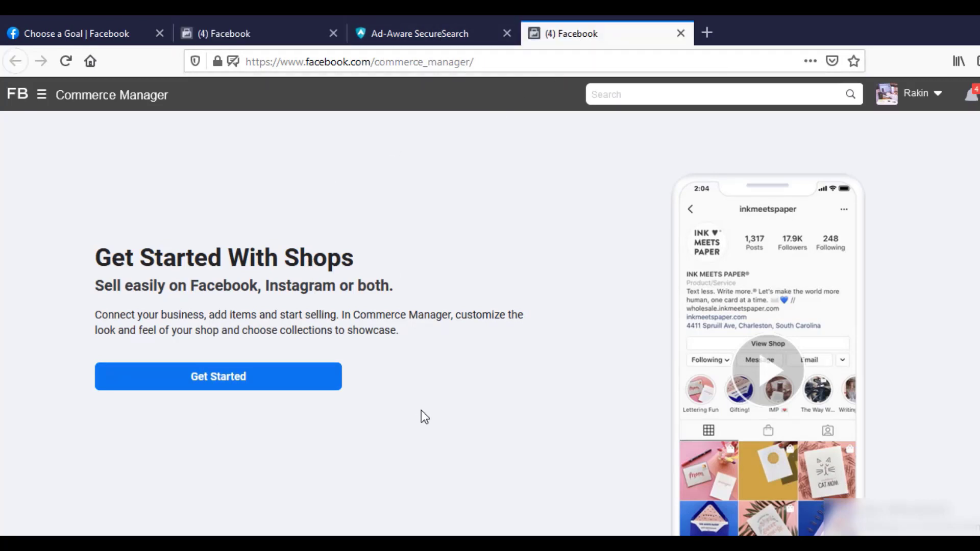
pyautogui.click(249, 391)
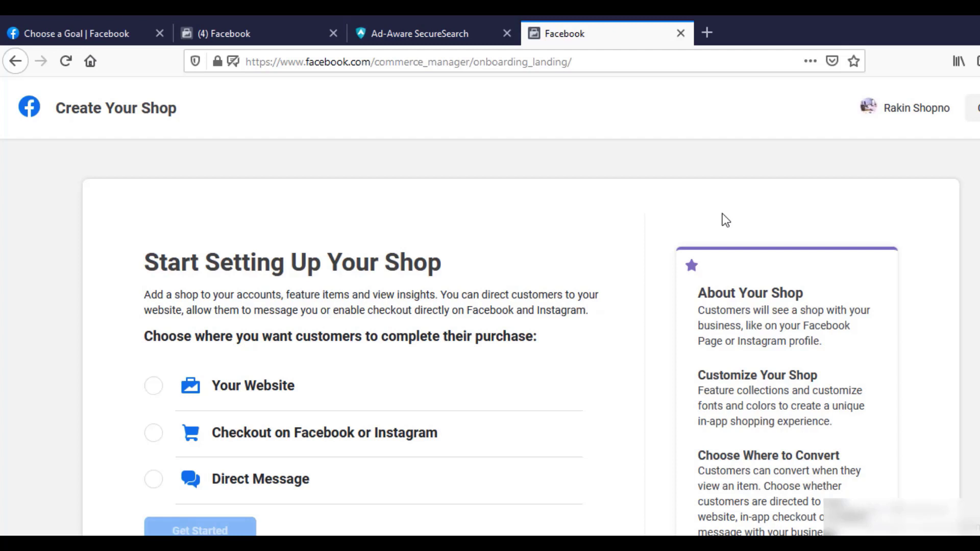
# - Review the checkout options, choose 'Your Website' as the purchase destination, and continue
pyautogui.scroll(-2, 722, 213)
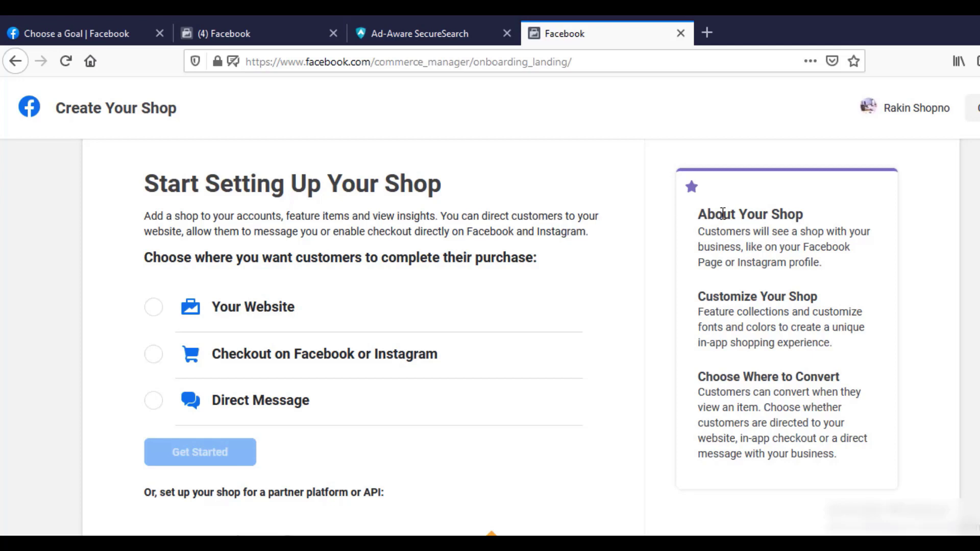
pyautogui.scroll(-6, 723, 213)
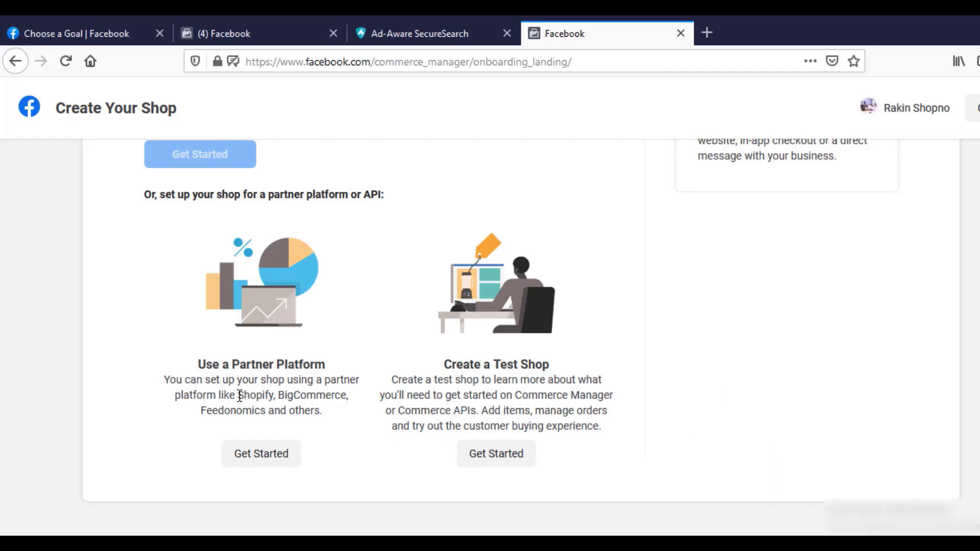
pyautogui.moveTo(239, 396); pyautogui.dragTo(336, 409)
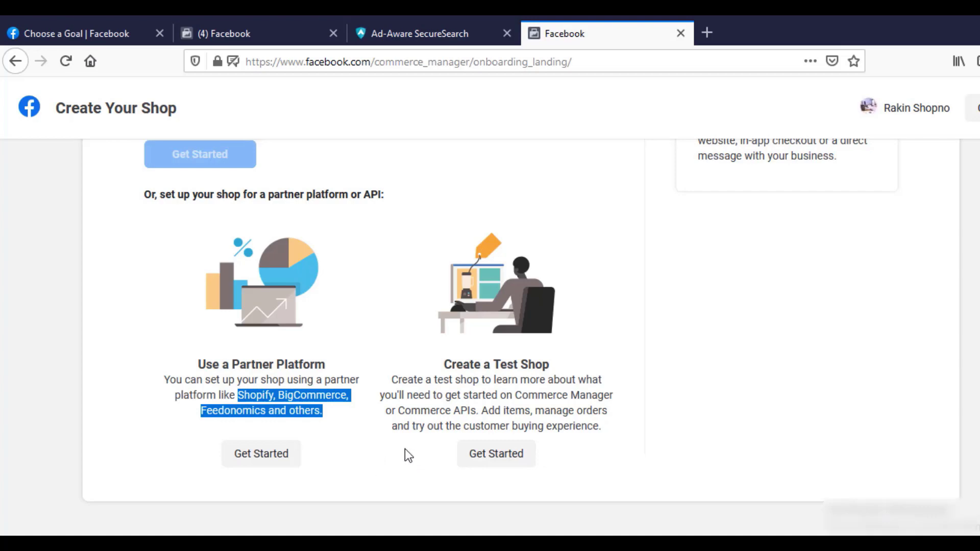
pyautogui.click(411, 412)
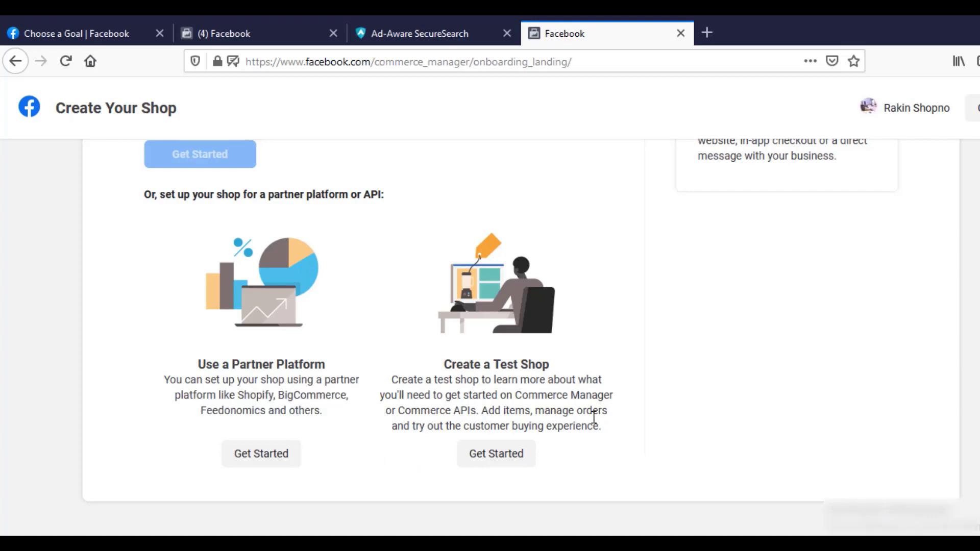
pyautogui.scroll(5, 594, 418)
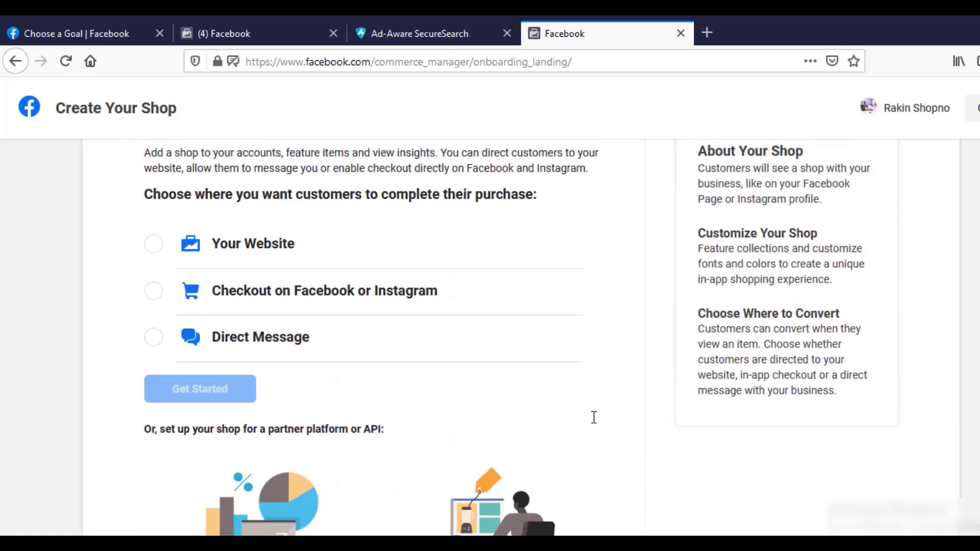
pyautogui.click(152, 247)
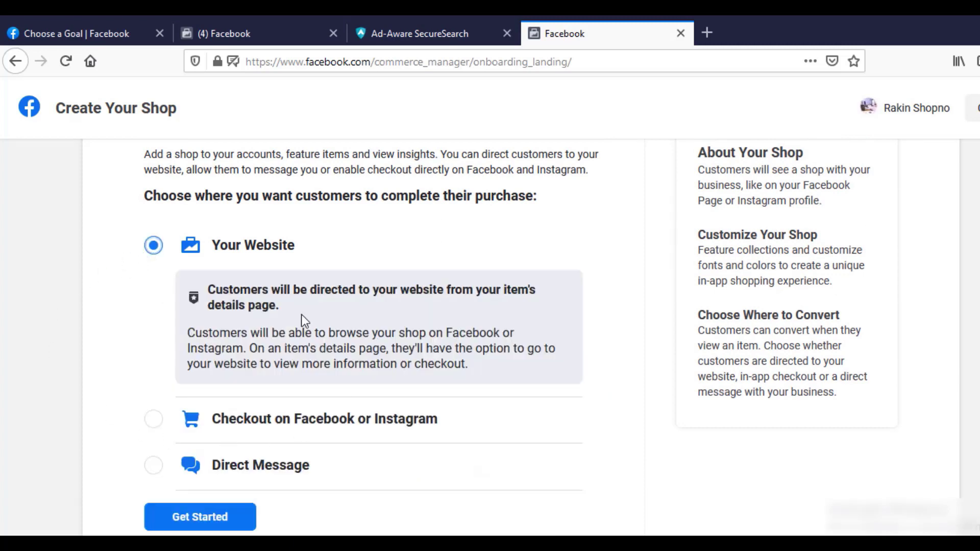
pyautogui.scroll(-2, 301, 313)
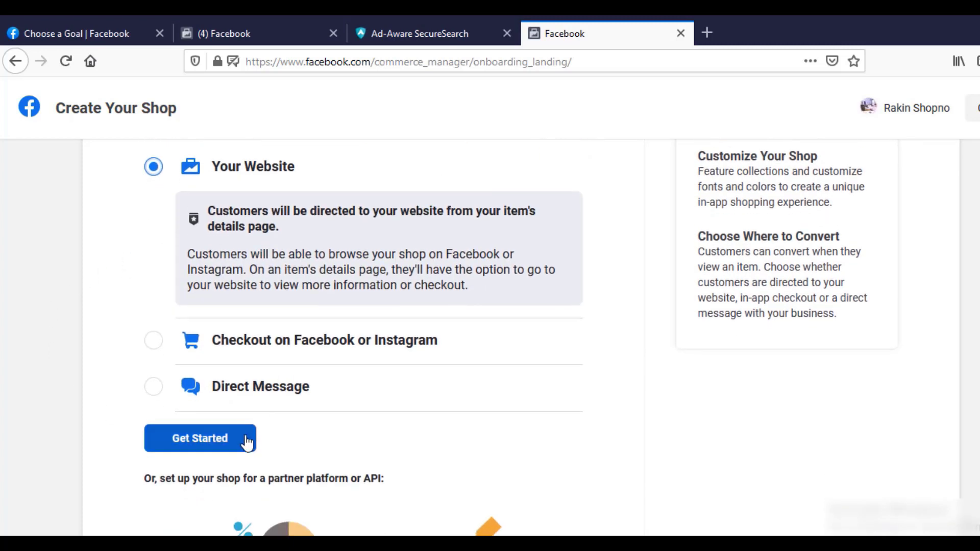
pyautogui.click(212, 445)
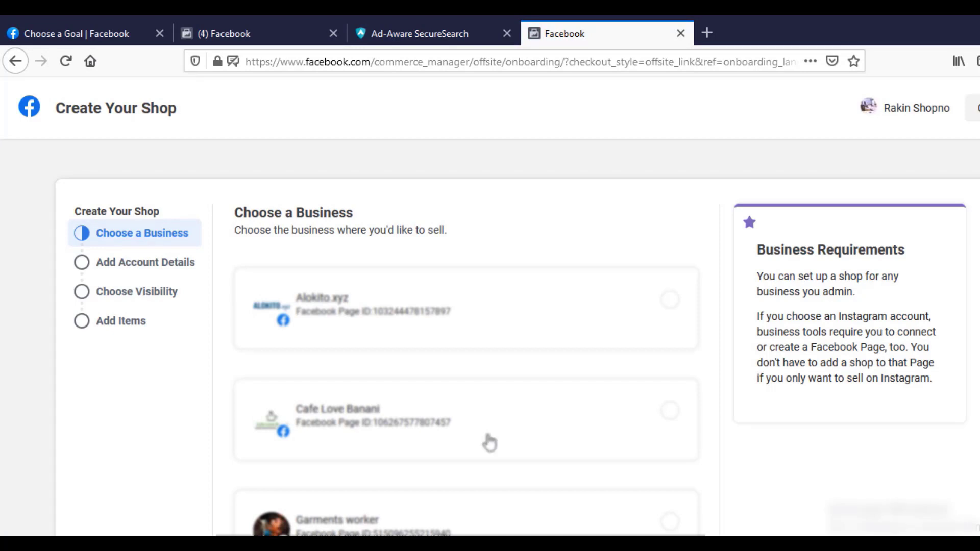
# - Pick the Cafe Love Banani business card and continue to Account Details
pyautogui.scroll(-2, 490, 442)
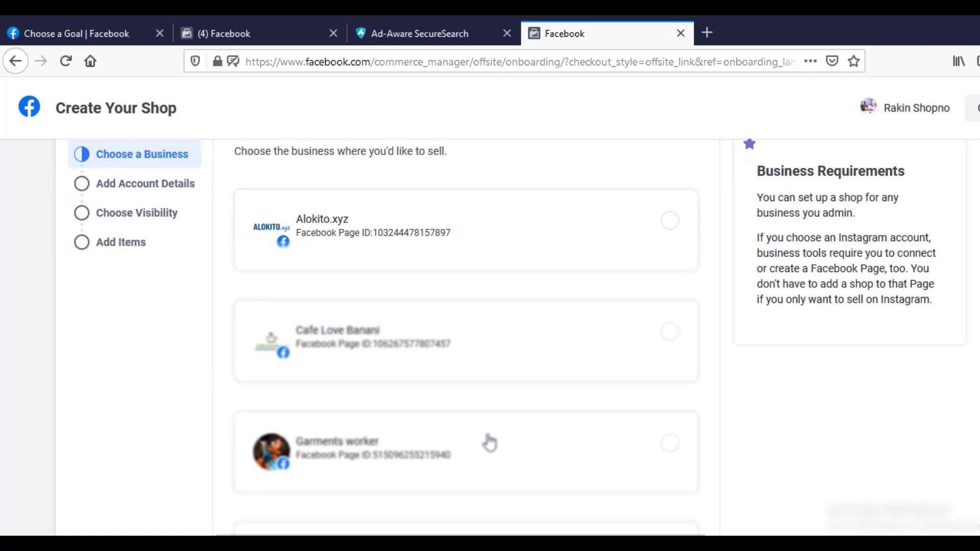
pyautogui.scroll(-3, 487, 442)
pyautogui.scroll(5, 485, 442)
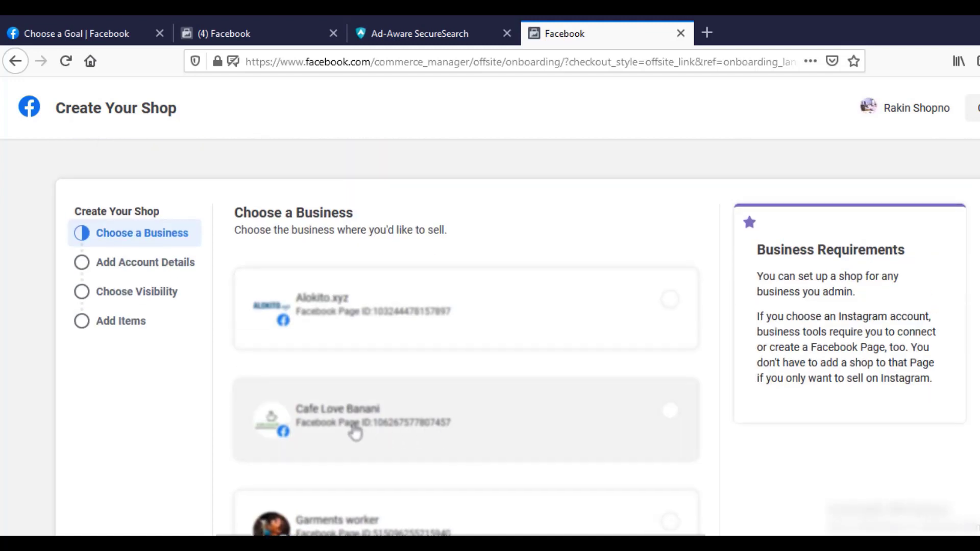
pyautogui.click(356, 433)
pyautogui.scroll(-4, 650, 433)
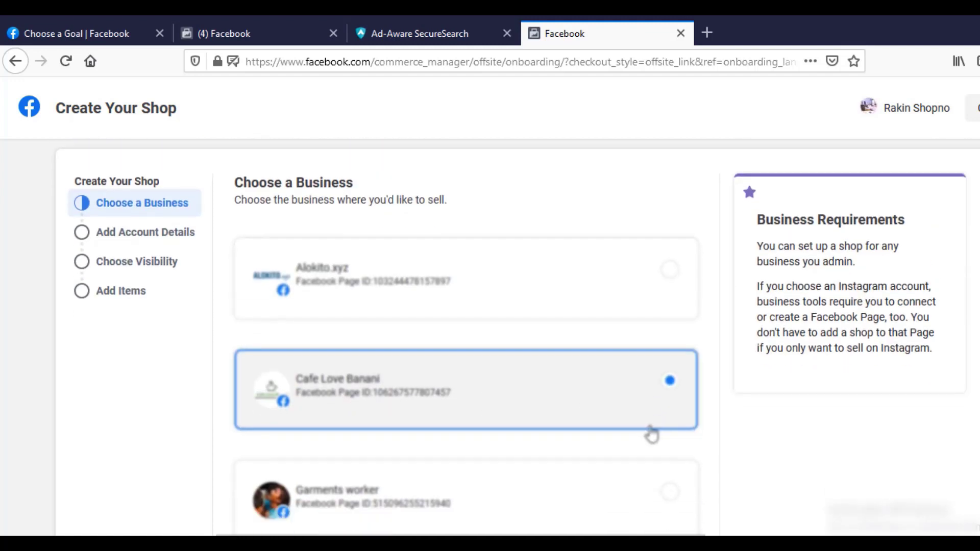
pyautogui.click(674, 521)
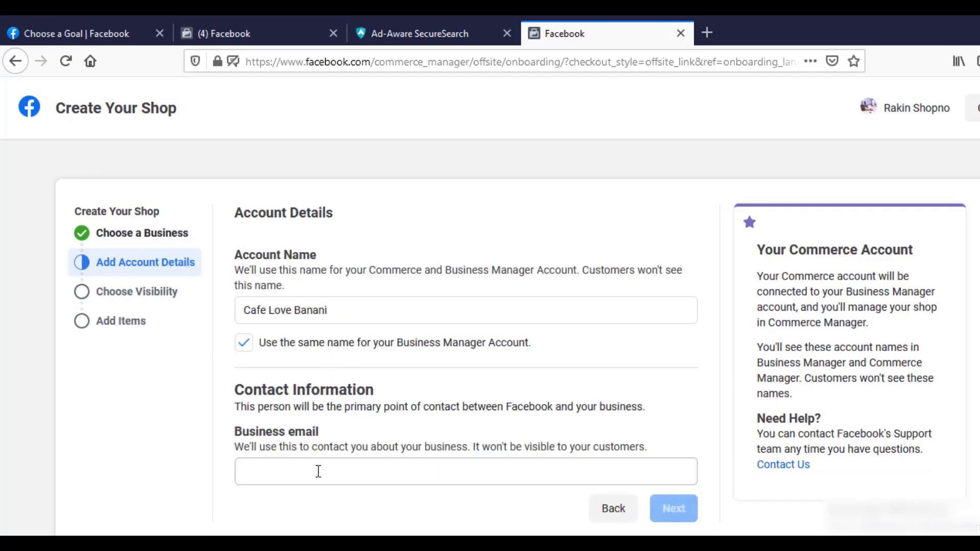
# - Fill in the business email address and continue to the visibility step
pyautogui.click(397, 477)
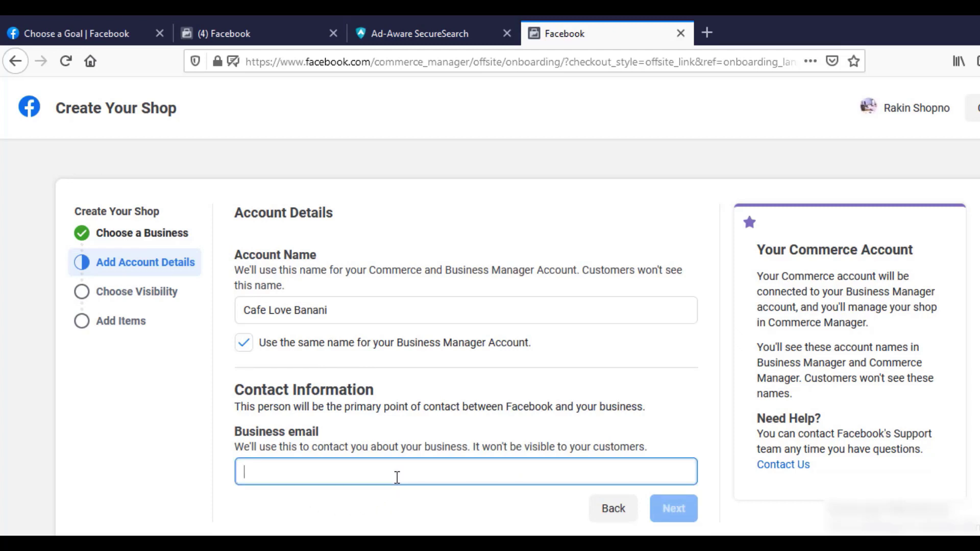
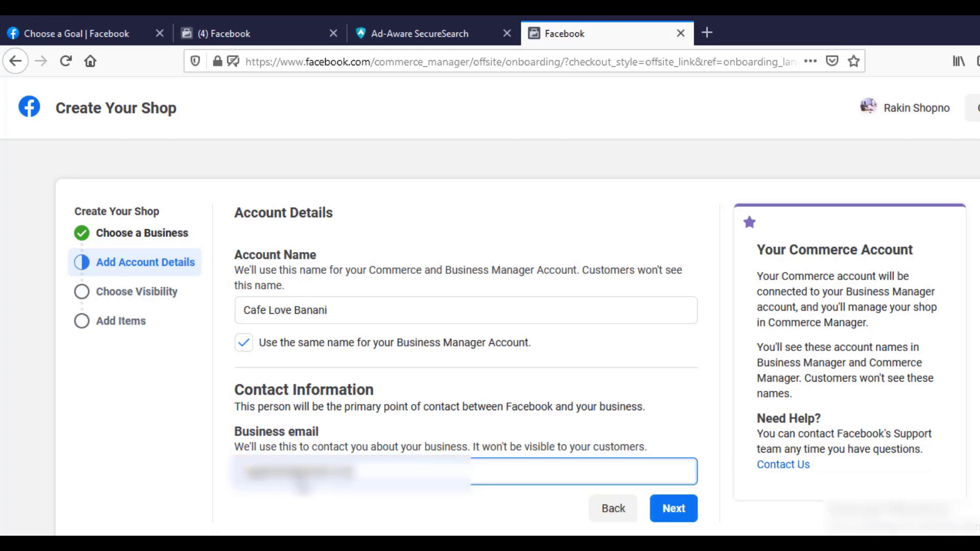
pyautogui.click(674, 520)
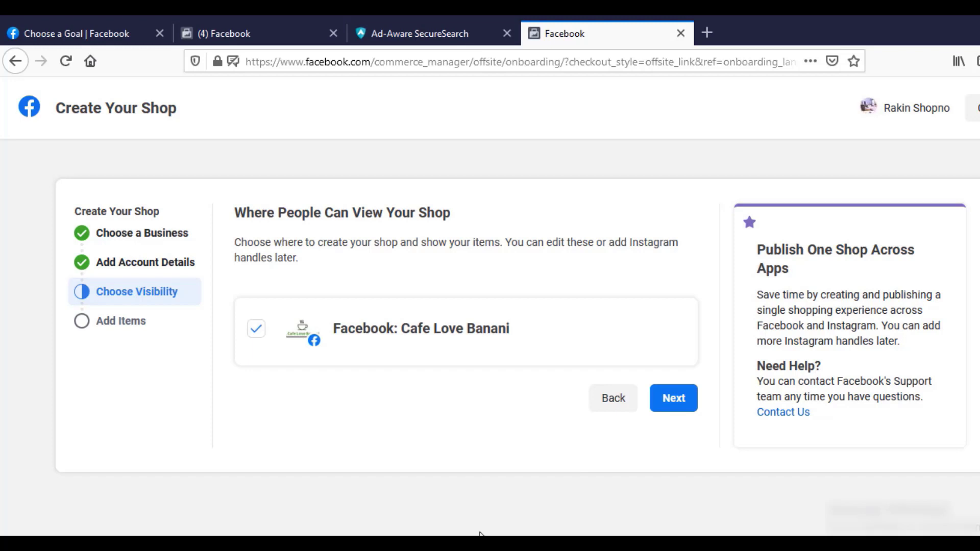
# - Keep the Facebook shop visibility, name the new catalog 'Coffee', and continue to review
pyautogui.click(674, 399)
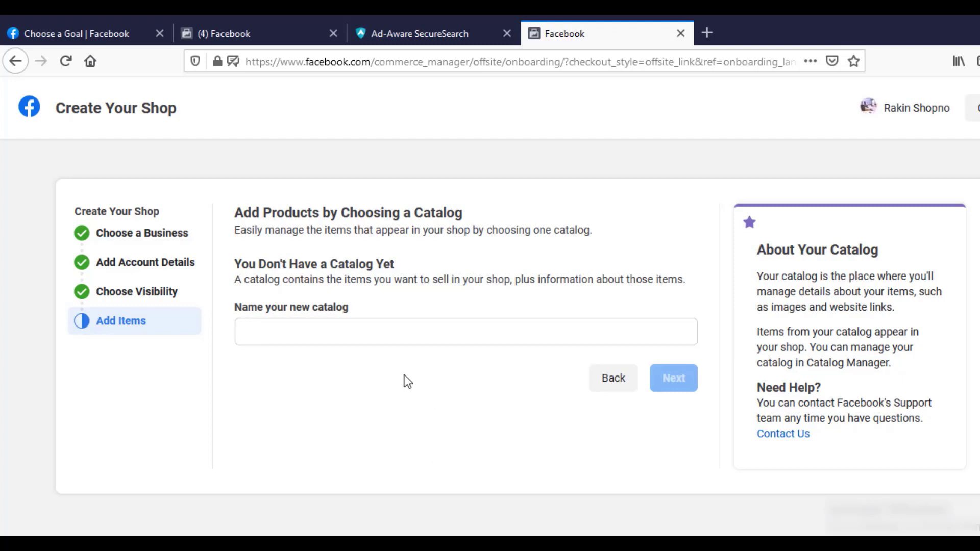
pyautogui.click(381, 337)
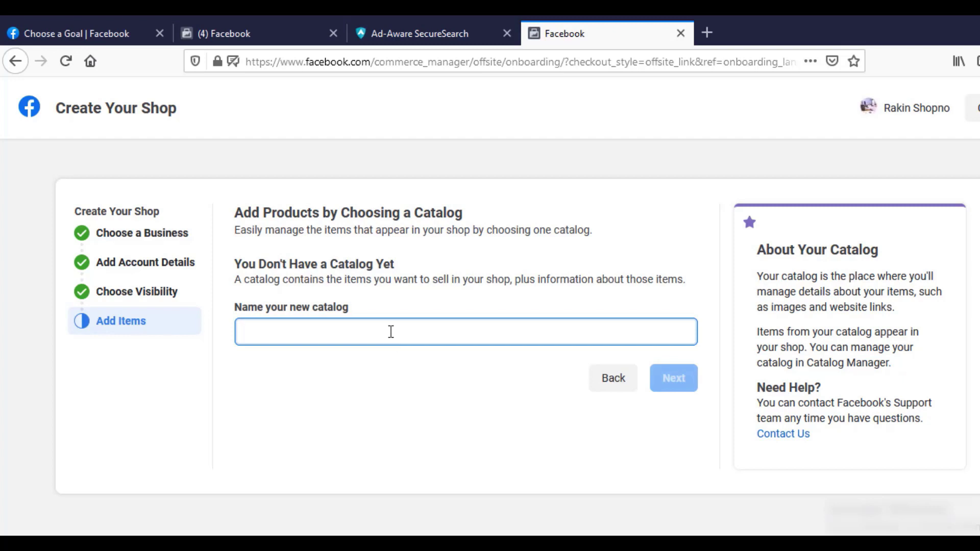
pyautogui.write('Coff')
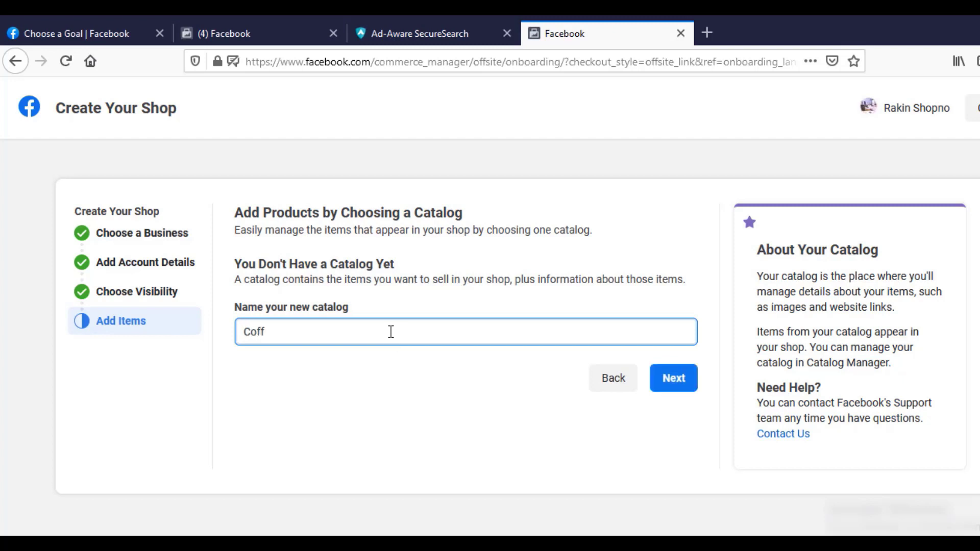
pyautogui.write('ee')
pyautogui.hotkey('ctrl', 'a')
pyautogui.click(689, 391)
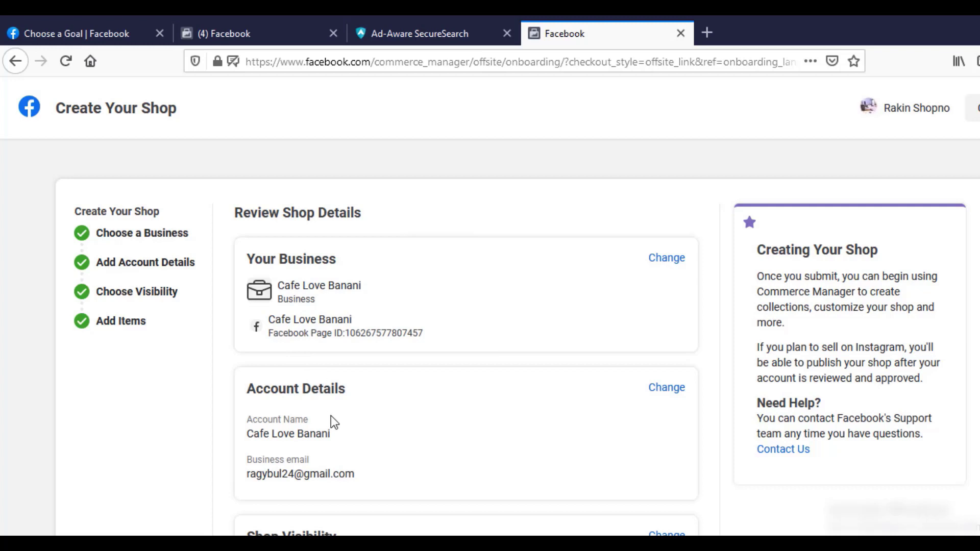
# - Read the Merchant Agreement in a new tab, then return and create the shop
pyautogui.scroll(-2, 331, 416)
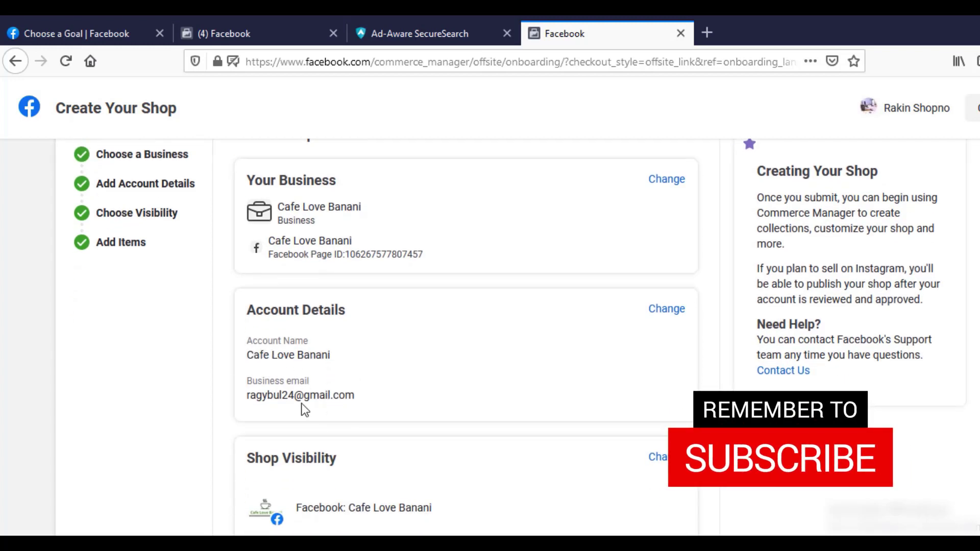
pyautogui.scroll(-3, 329, 403)
pyautogui.scroll(-1, 329, 404)
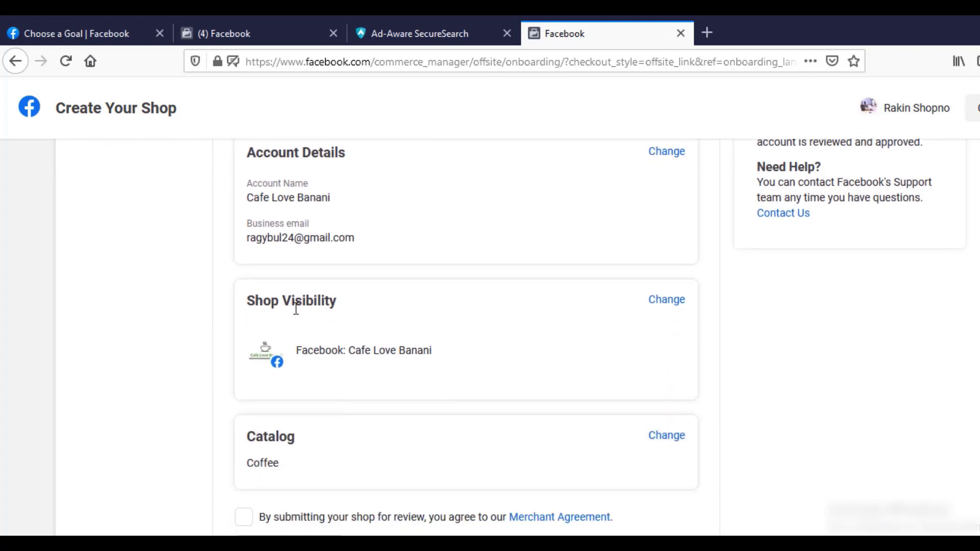
pyautogui.scroll(-1, 296, 309)
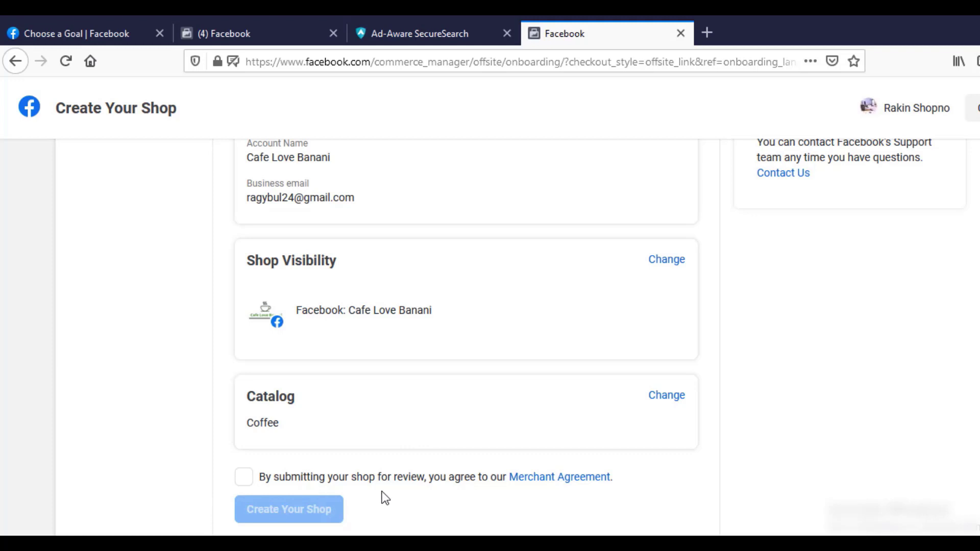
pyautogui.click(582, 486)
pyautogui.click(746, 32)
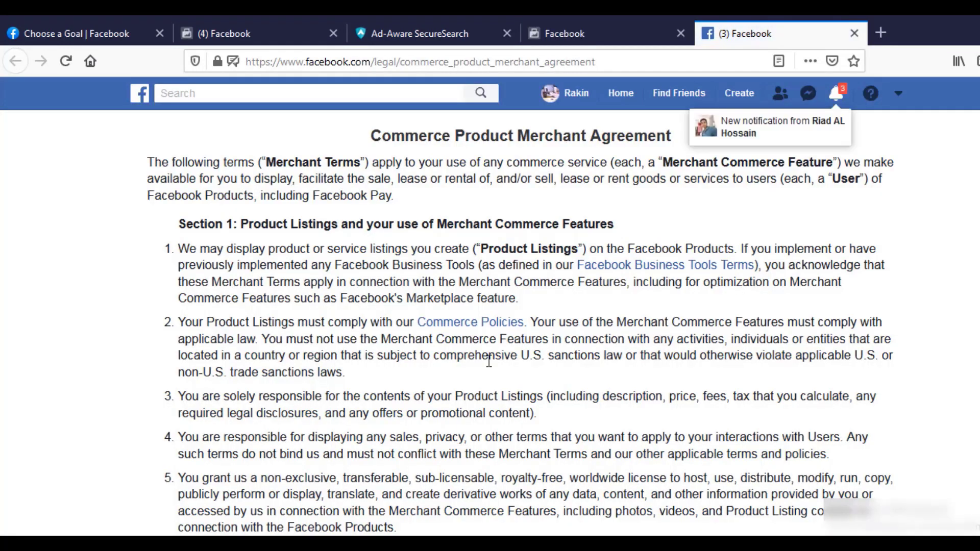
pyautogui.hotkey('ctrl', 'pageup')
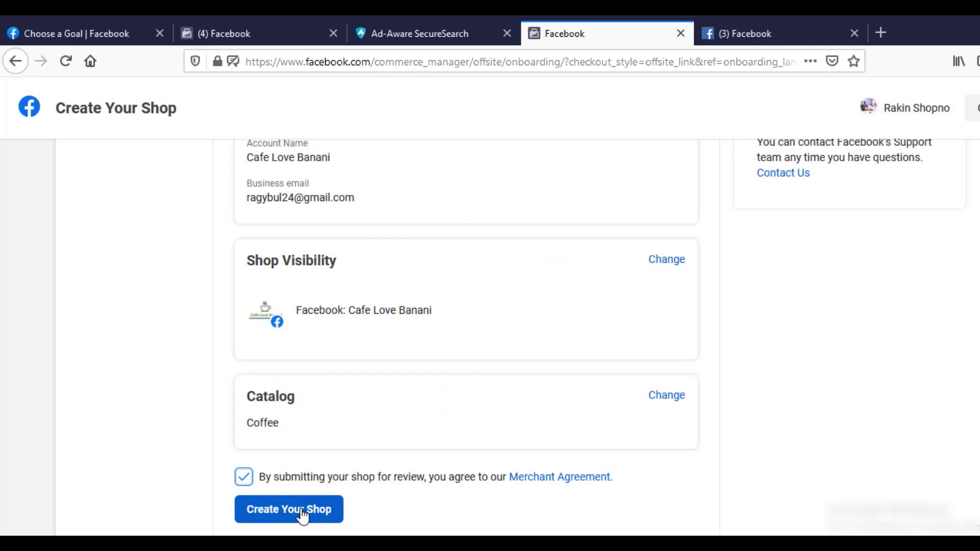
pyautogui.click(303, 516)
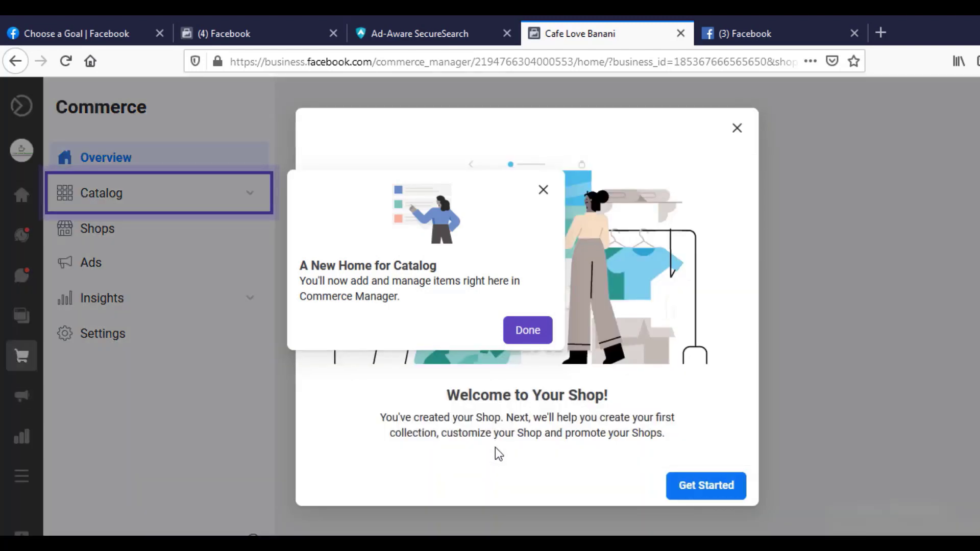
# - Dismiss the welcome popups and scroll through the Overview's review status, catalog items and sales channel
pyautogui.click(531, 338)
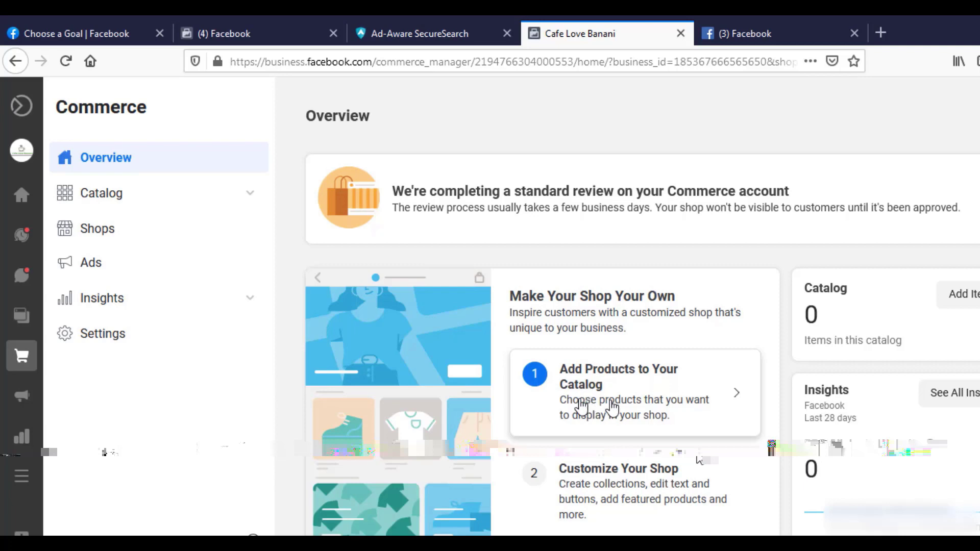
pyautogui.scroll(-1, 582, 407)
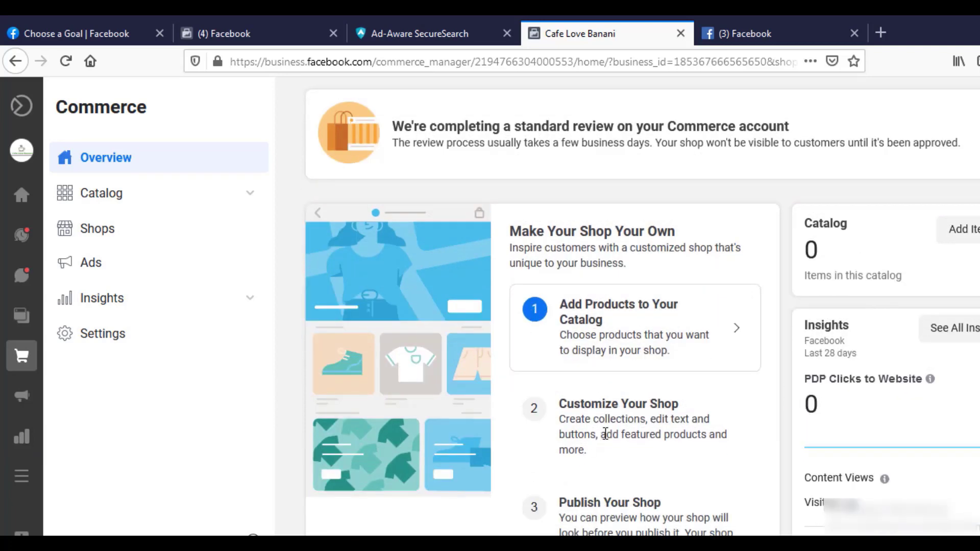
pyautogui.scroll(-1, 605, 434)
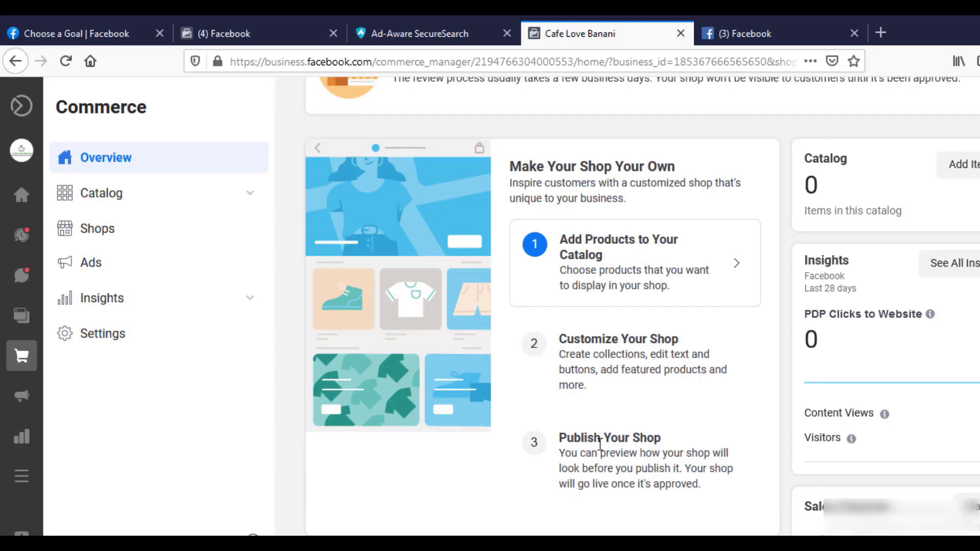
pyautogui.scroll(1, 601, 445)
pyautogui.scroll(2, 601, 445)
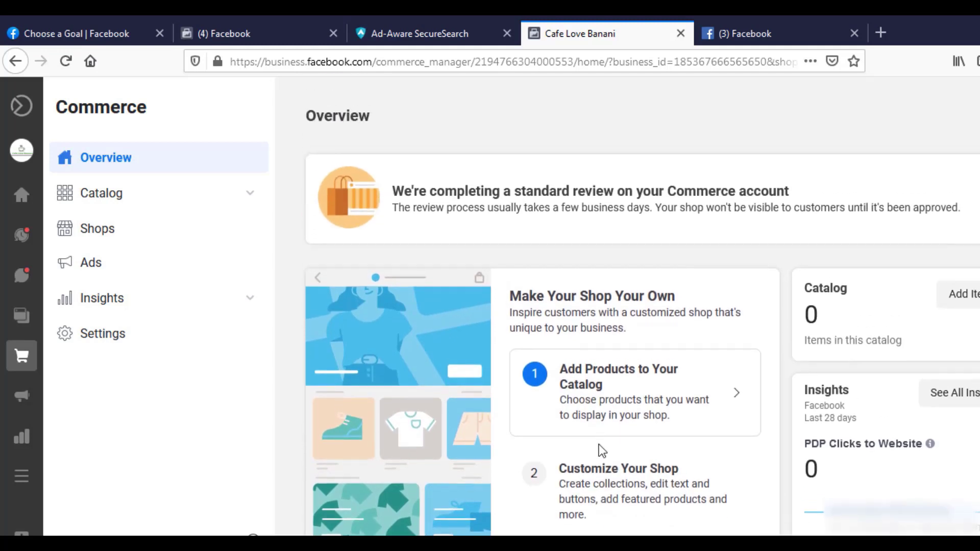
pyautogui.scroll(-5, 599, 445)
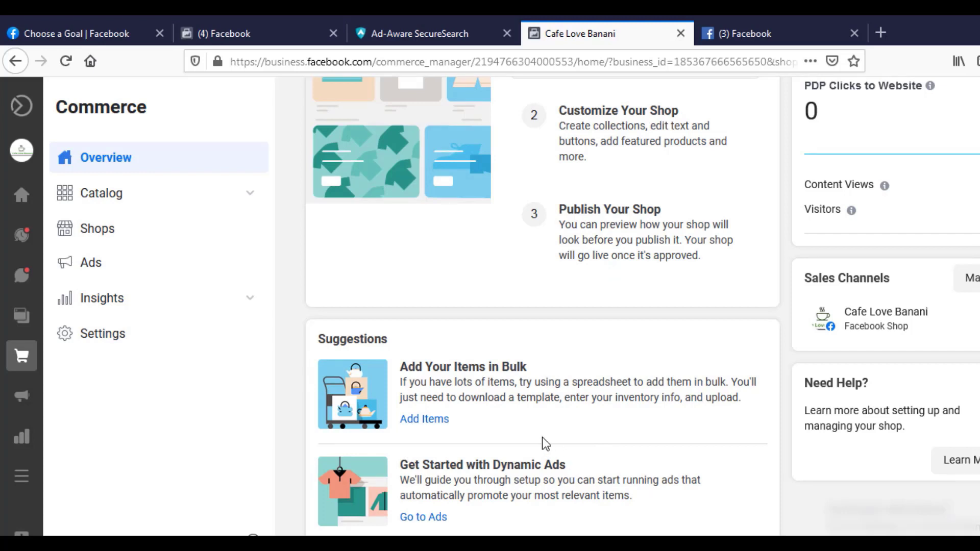
pyautogui.scroll(3, 597, 474)
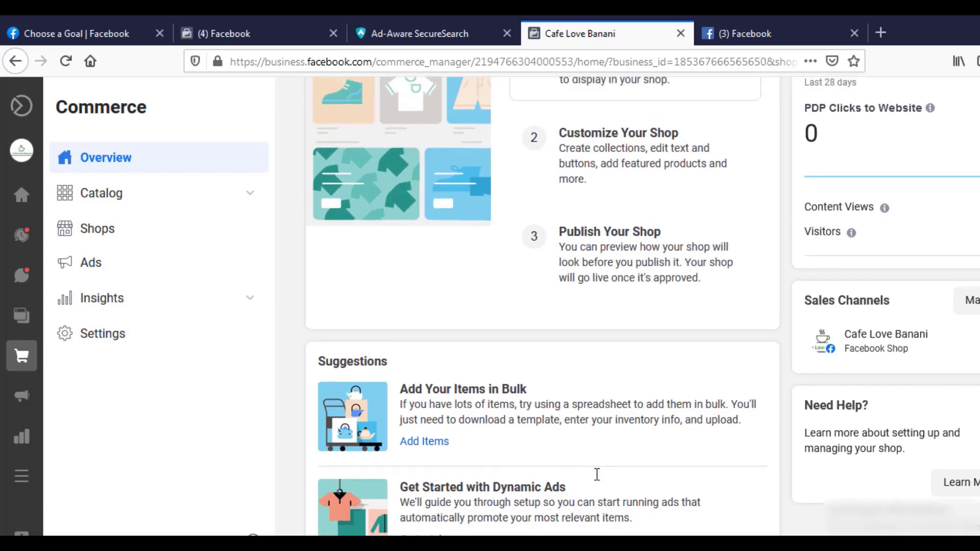